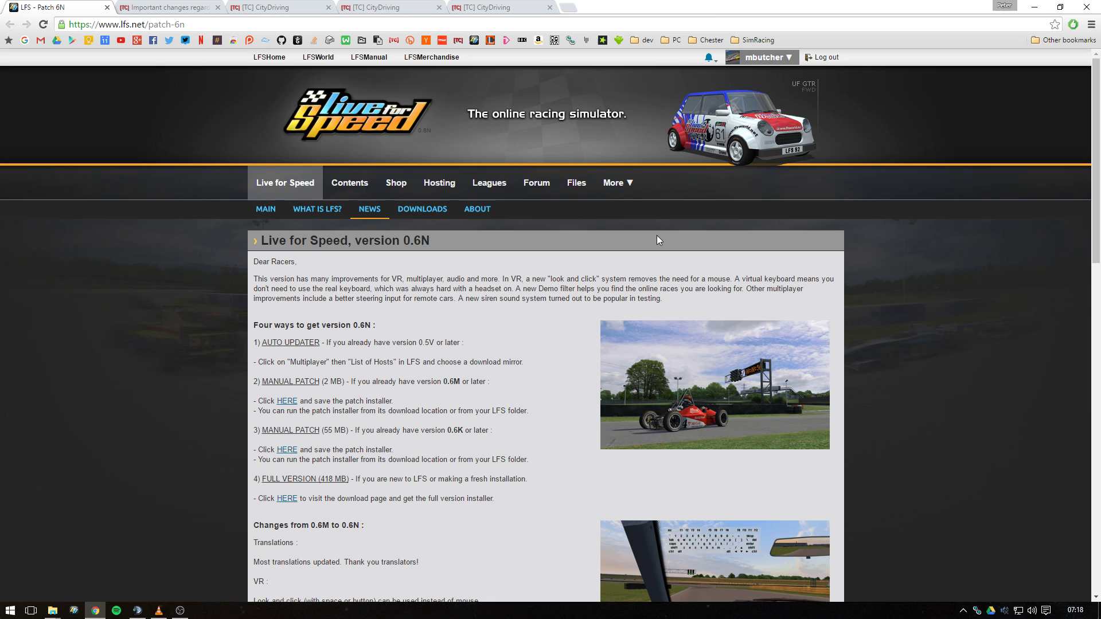
Show the forum thread on horn and siren changes and TCLights v2.0, scrolled to its TL;DR download links.
left_click(191, 6)
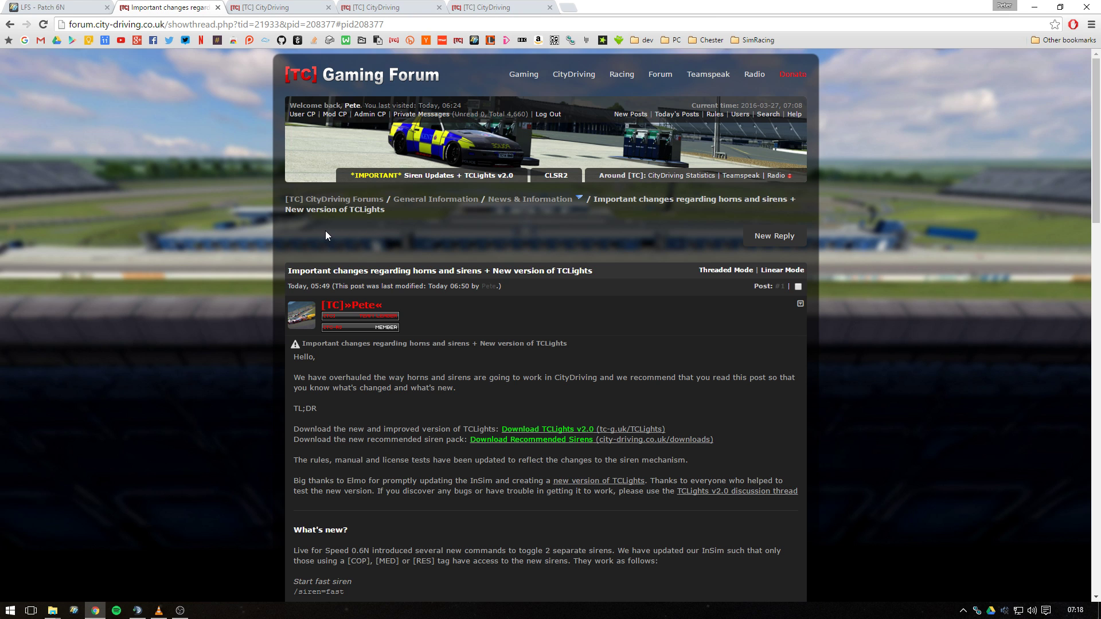
left_click_drag(1093, 91, 1031, 120)
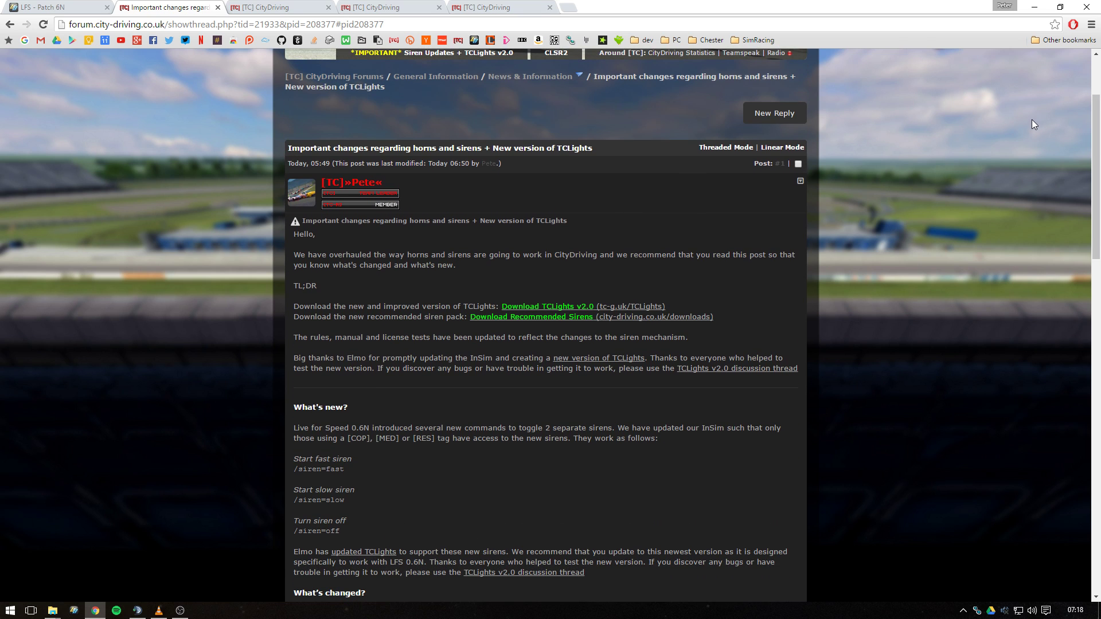
Open the TCLights v2.0 page and download the TCLights2 zip.
left_click(581, 306)
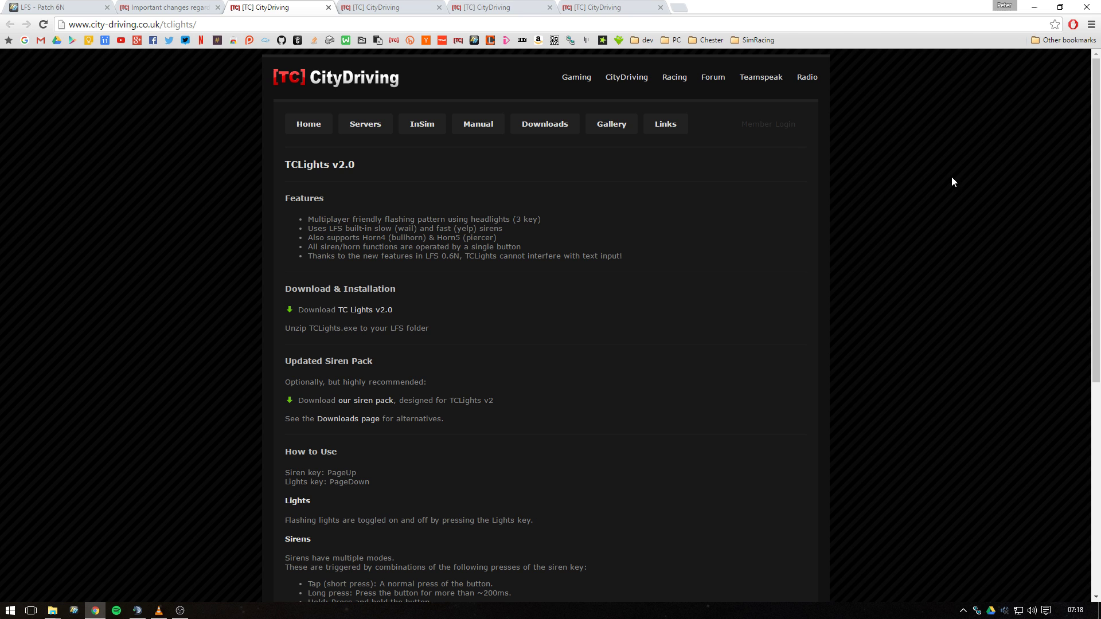
left_click_drag(1092, 113, 1051, 79)
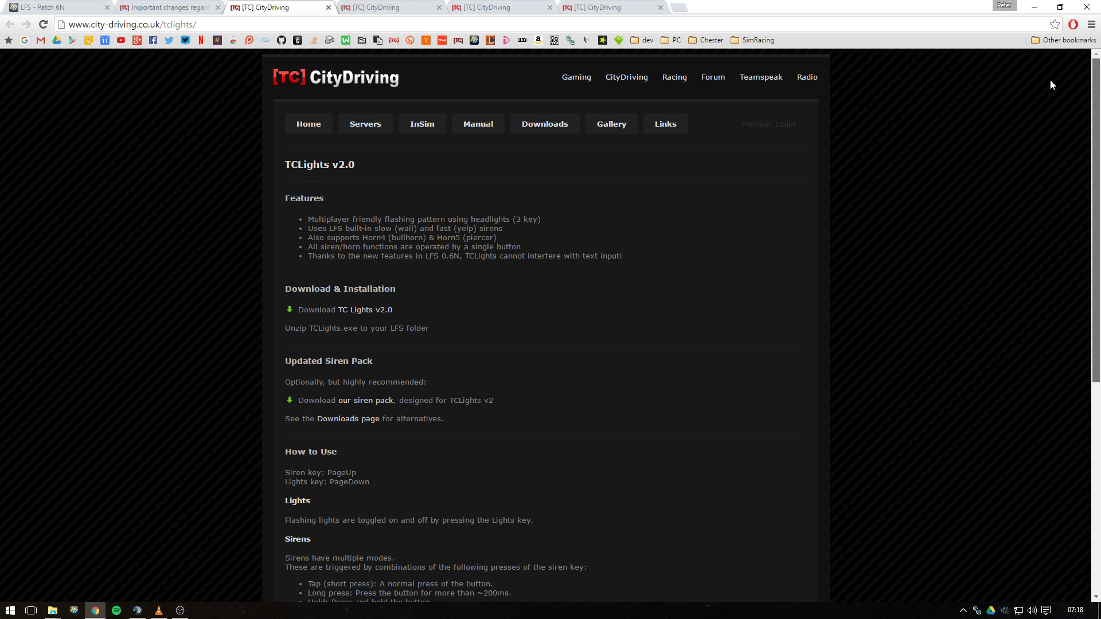
left_click(358, 310)
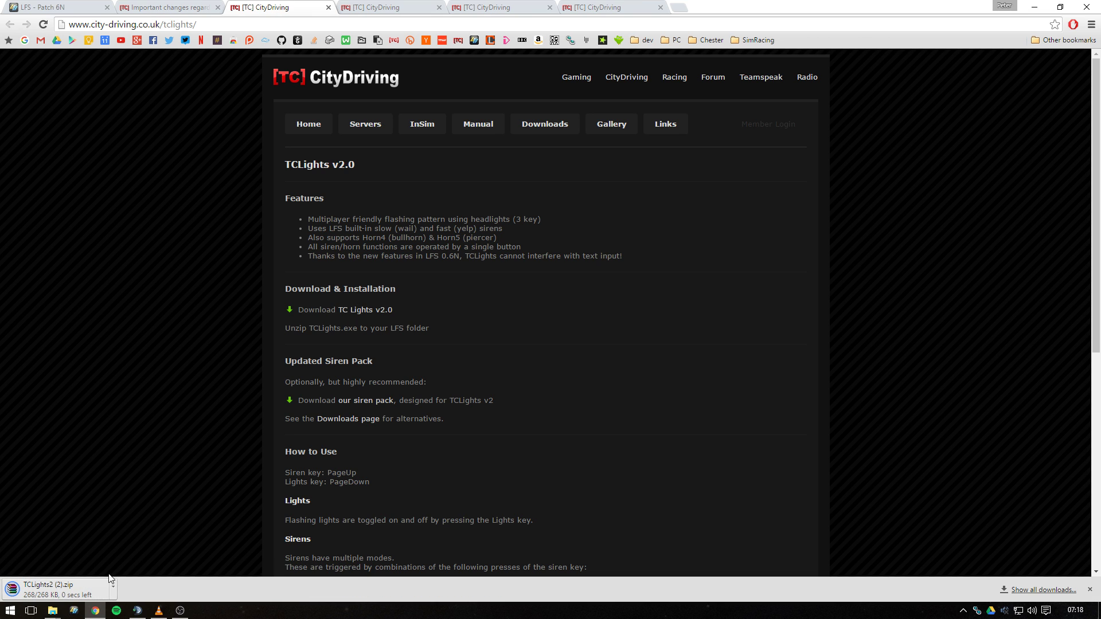
Download the recommended siren pack zip from the same page.
scroll(473, 344, "down", 3)
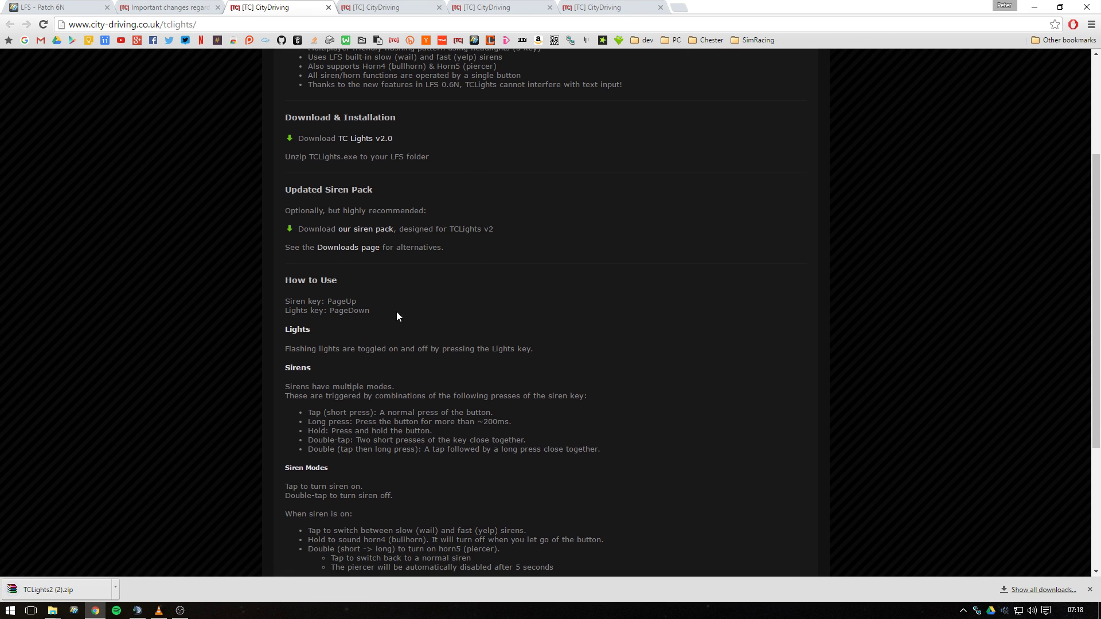
left_click(358, 232)
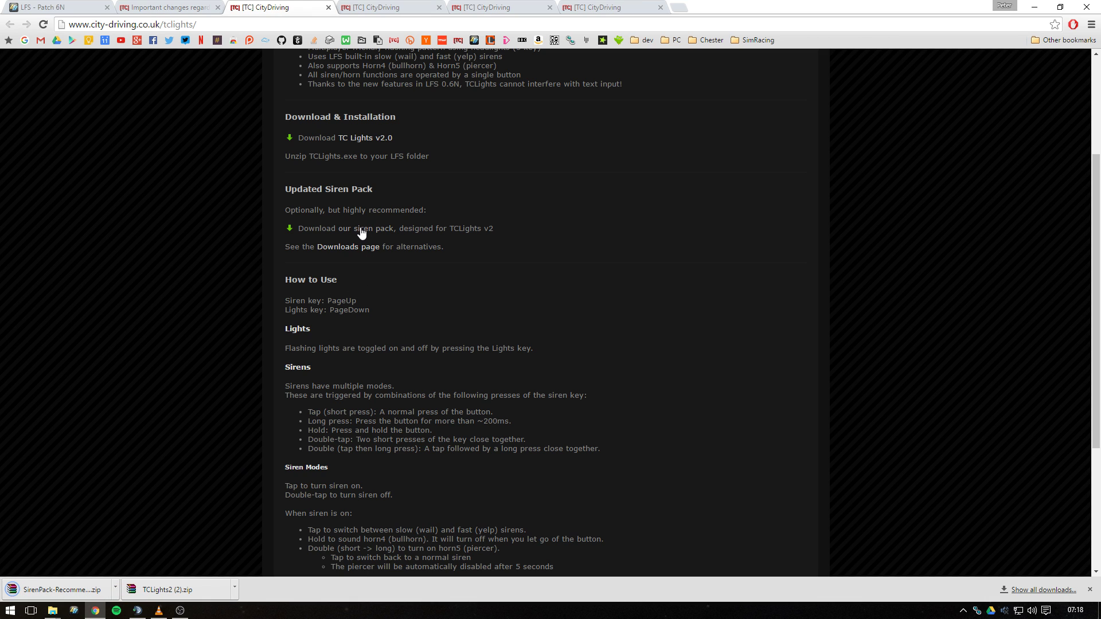
scroll(367, 221, "up", 3)
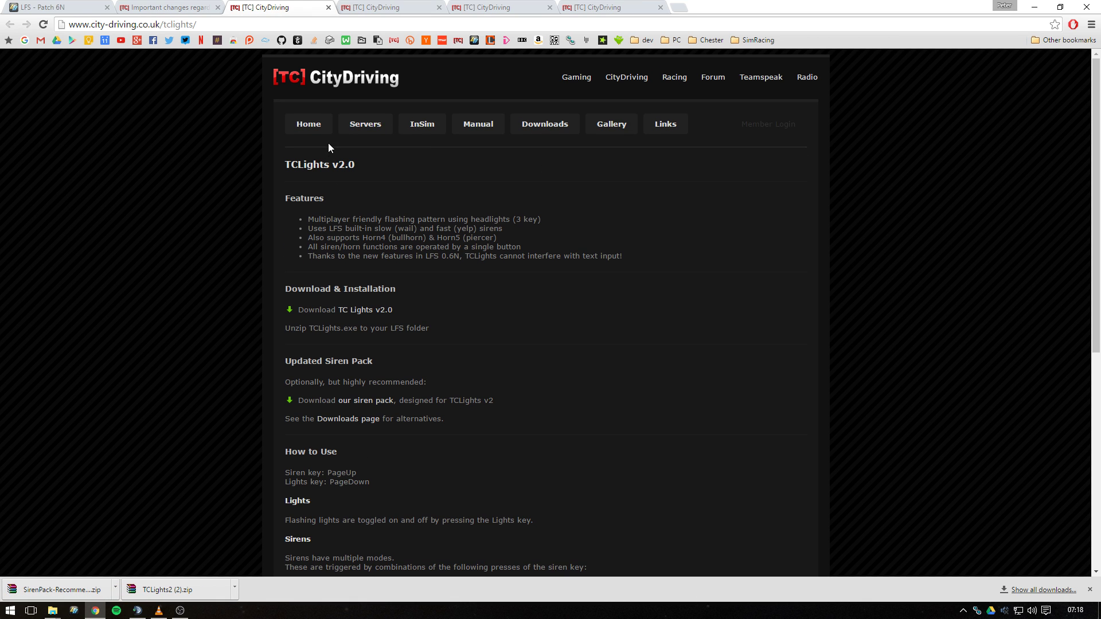
left_click_drag(284, 166, 361, 166)
left_click(367, 166)
scroll(363, 285, "down", 2)
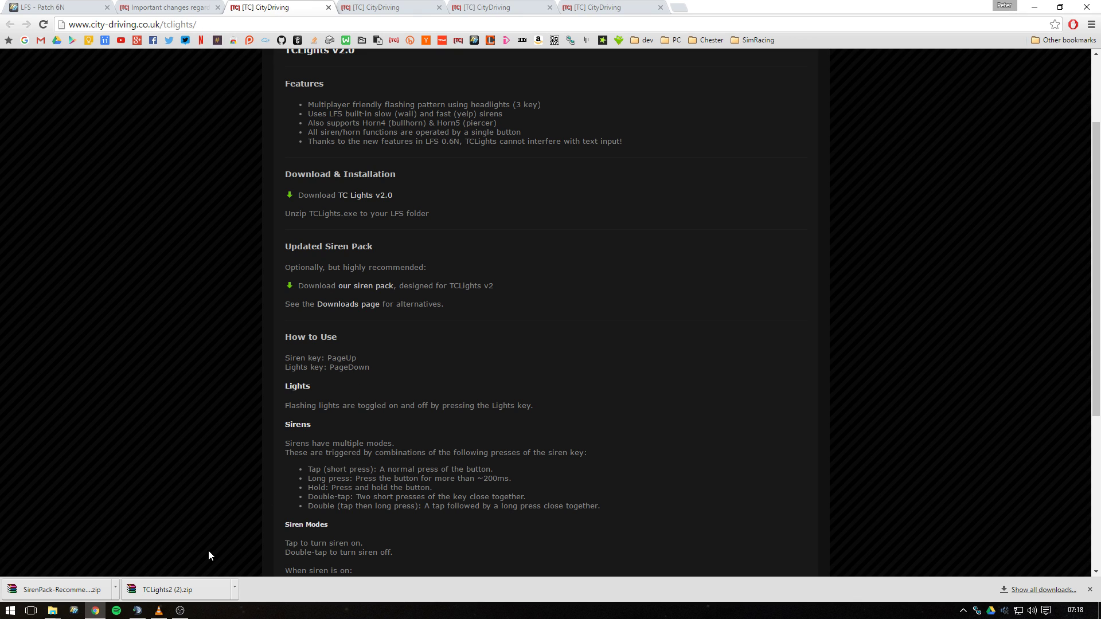
Copy TCLights2.zip into the LFS folder and extract it there.
mouse_move(52, 613)
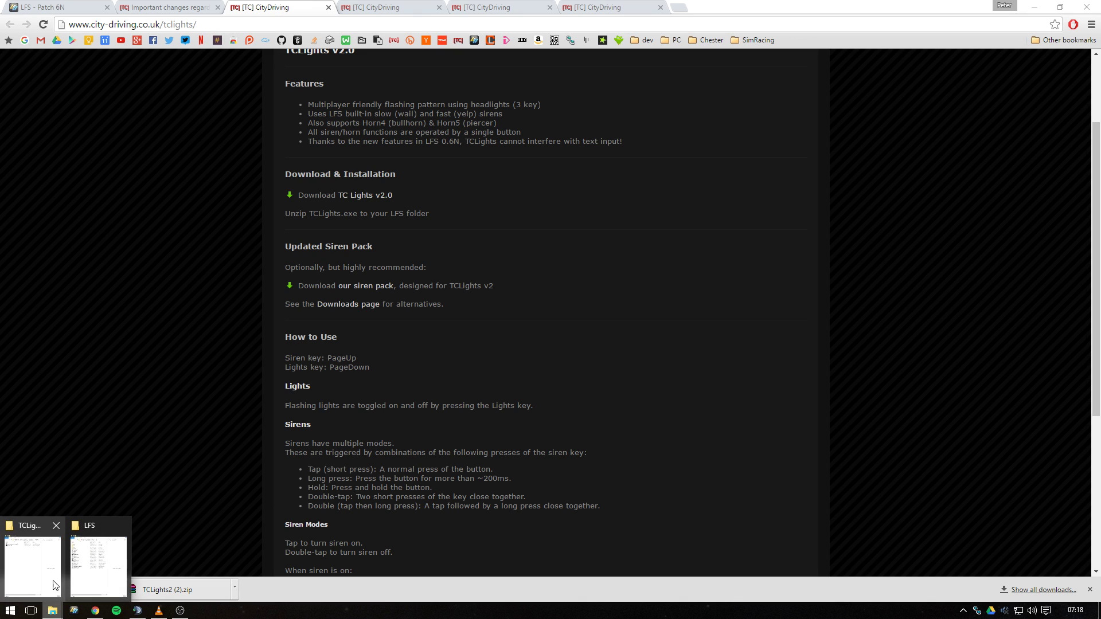
left_click(85, 558)
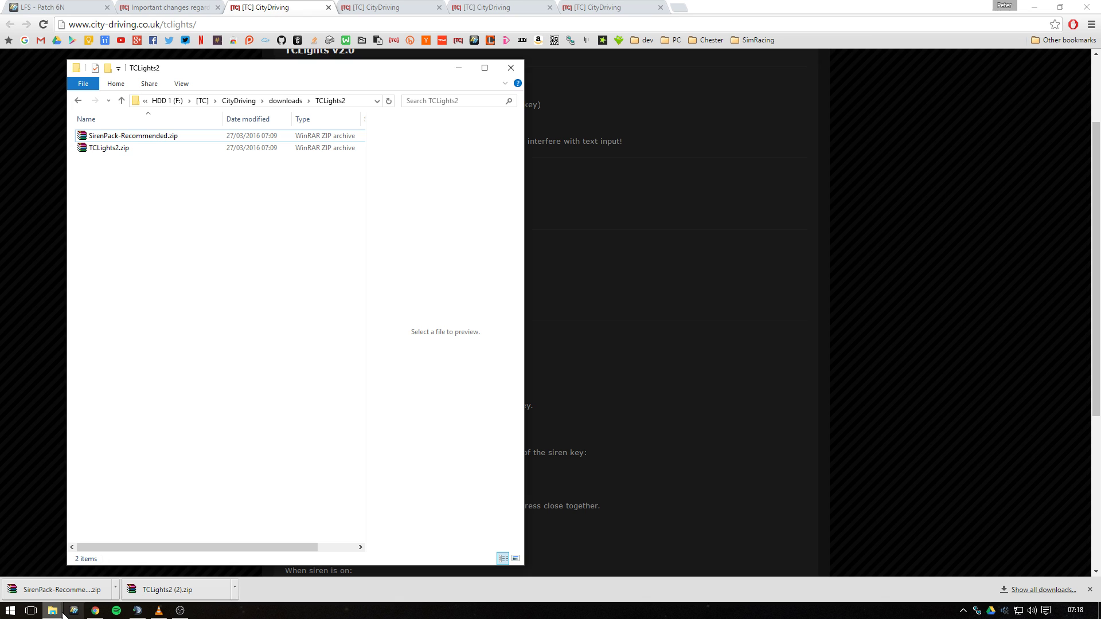
left_click(127, 557)
left_click(106, 148)
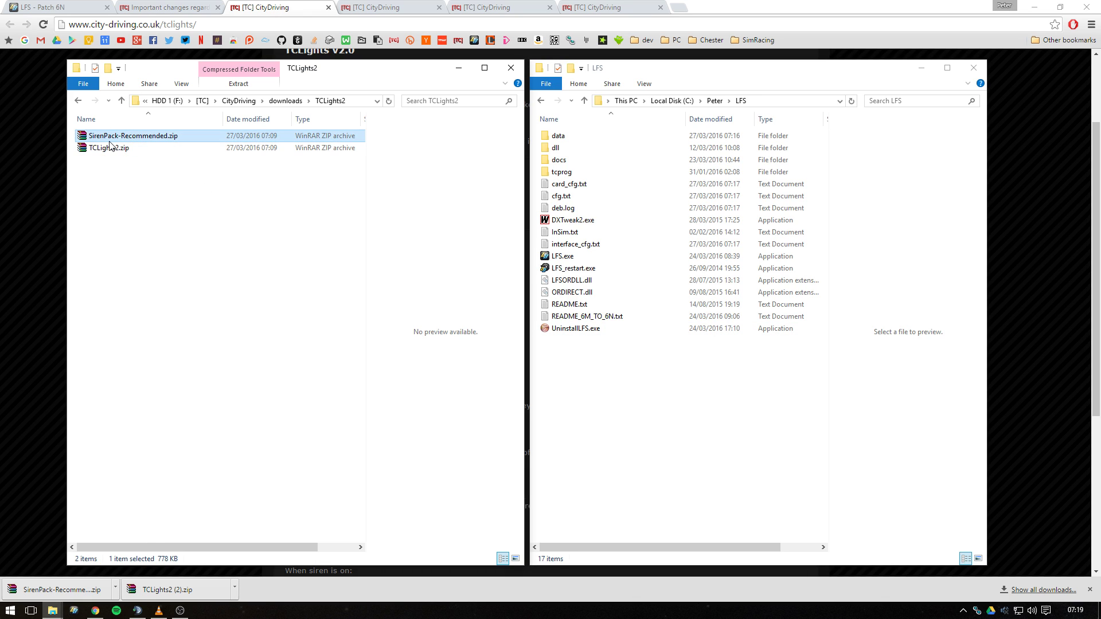
left_click_drag(105, 151, 620, 404)
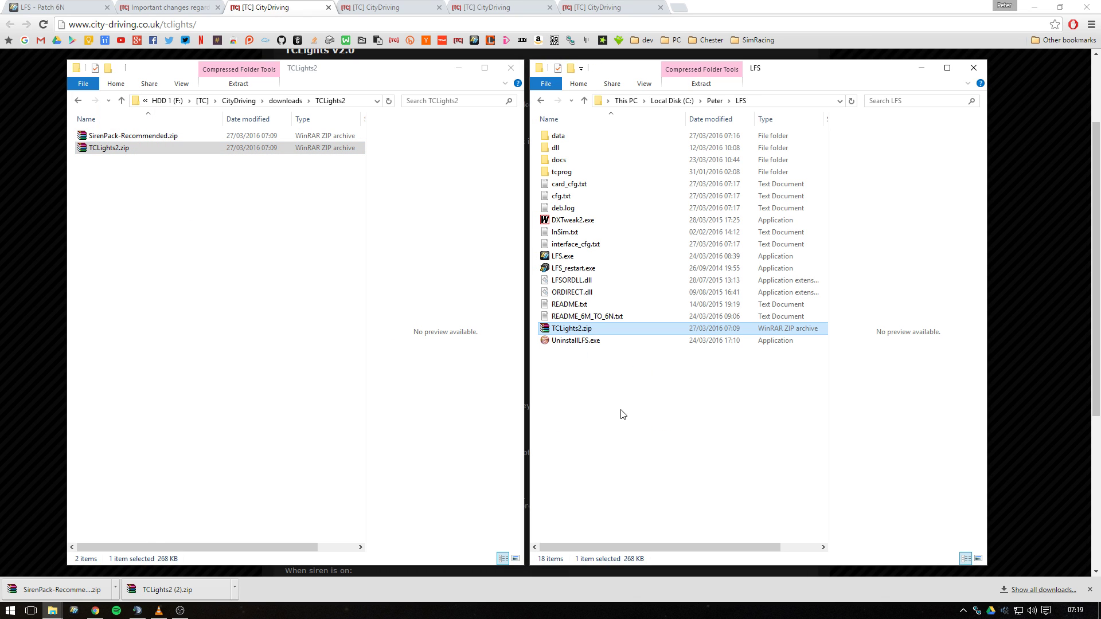
right_click(572, 329)
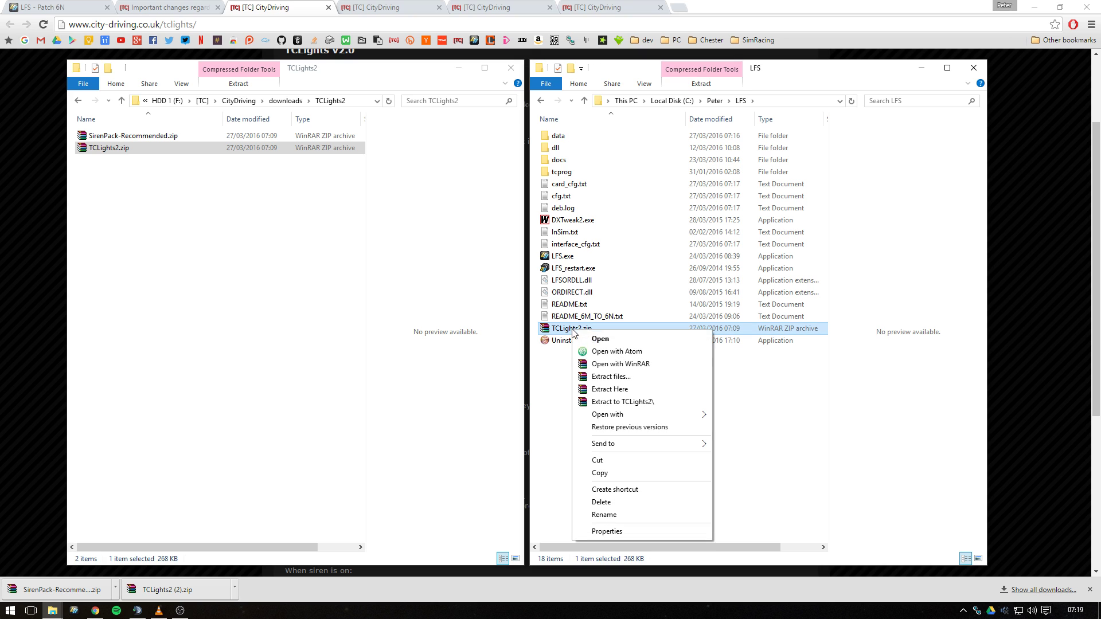
left_click(605, 391)
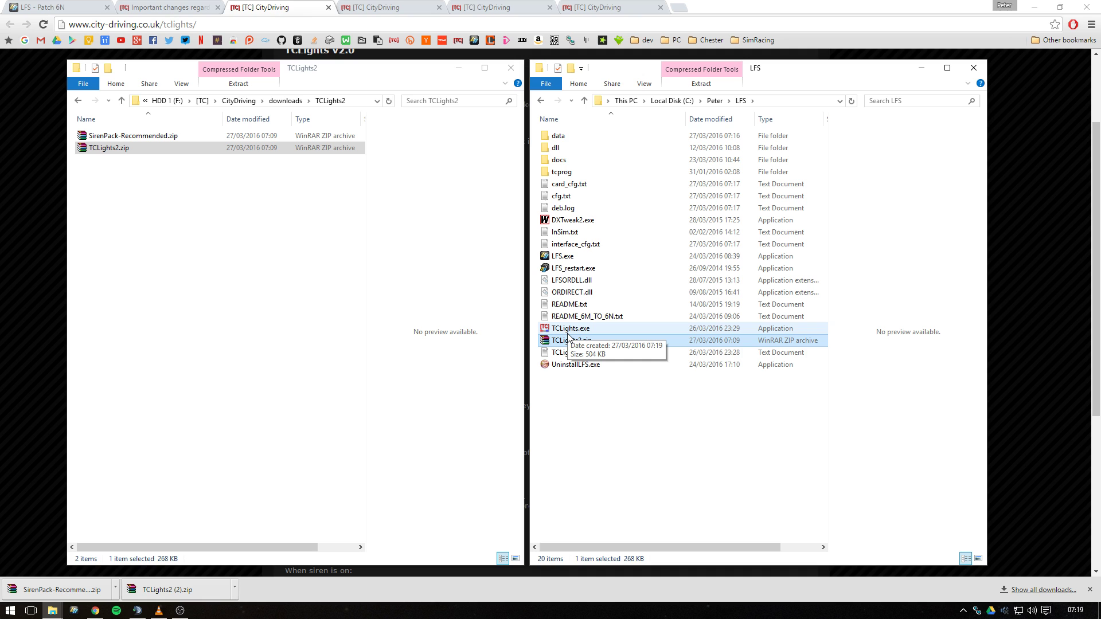
Read TCLights-README.txt, then close it.
double_click(582, 352)
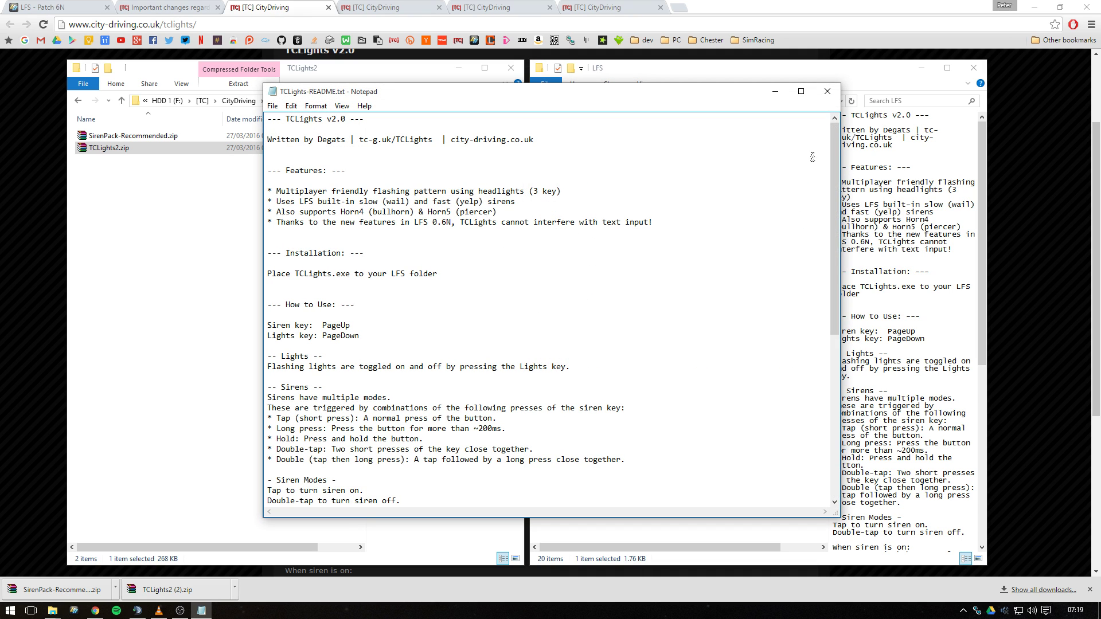
mouse_move(835, 143)
left_mouse_down()
mouse_move(834, 343)
mouse_move(834, 136)
left_mouse_up()
left_click(829, 99)
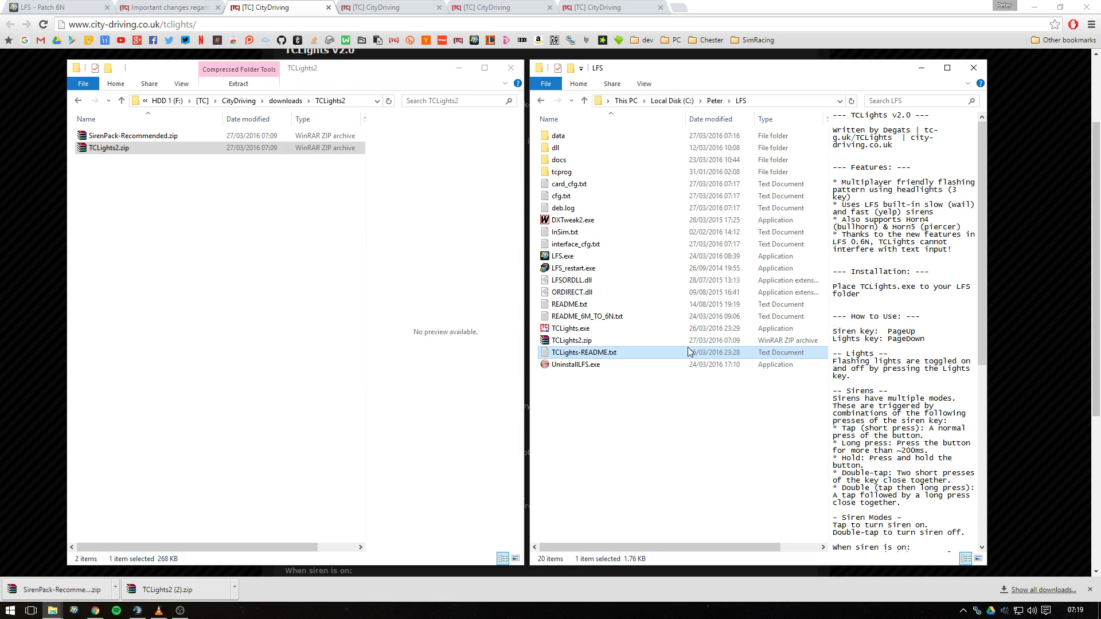
Extract SirenPack-Recommended.zip into LFS\data\sound, replacing all existing files.
double_click(559, 138)
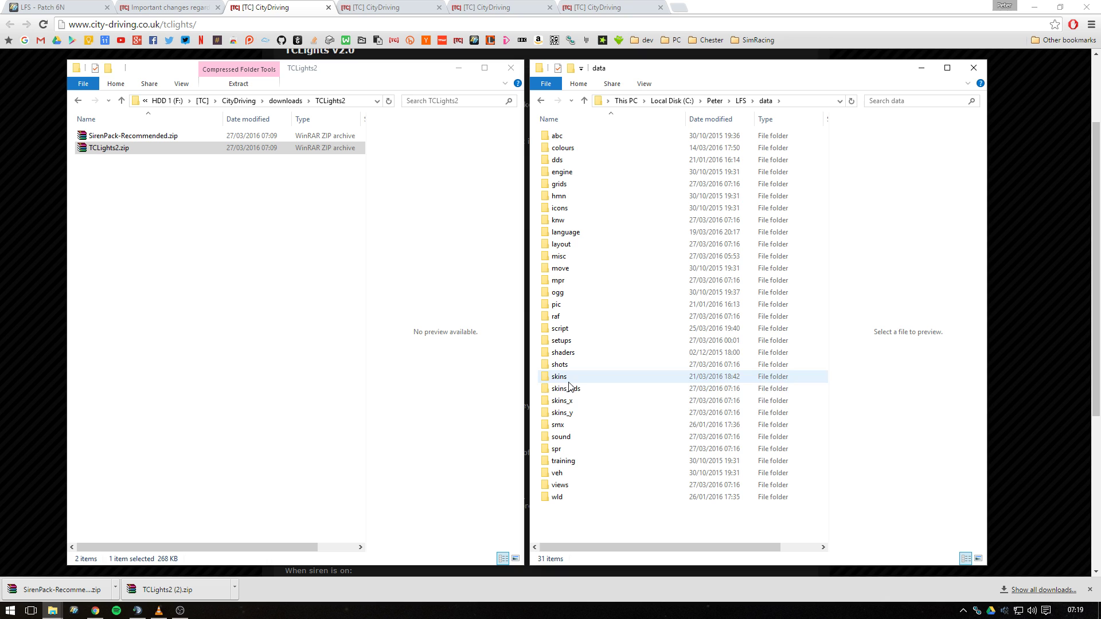
double_click(562, 436)
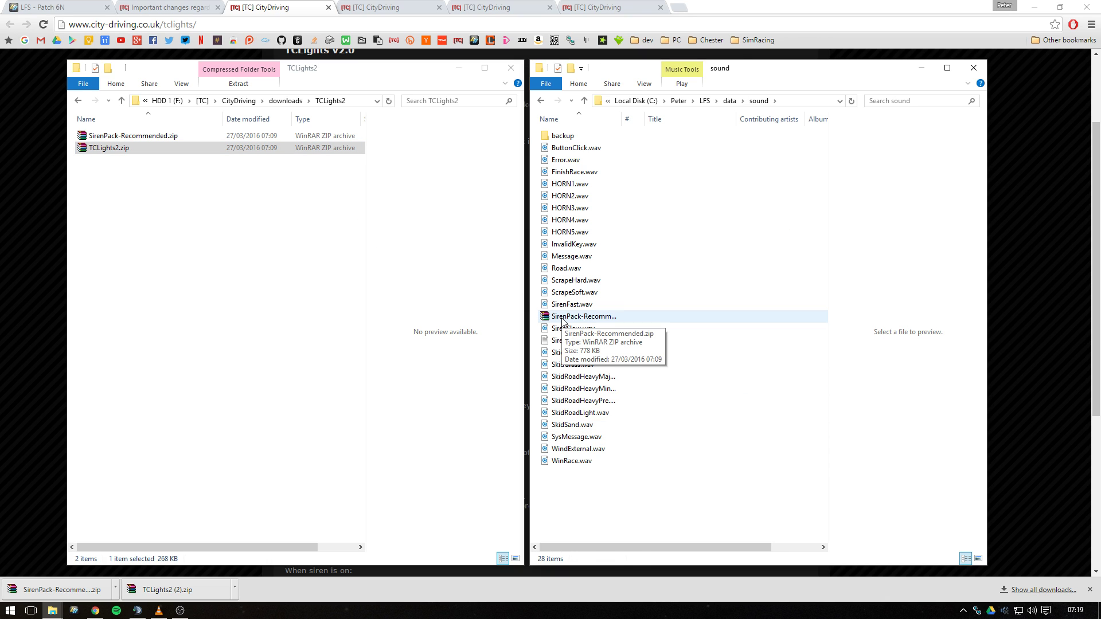
left_click(562, 321)
right_click(579, 320)
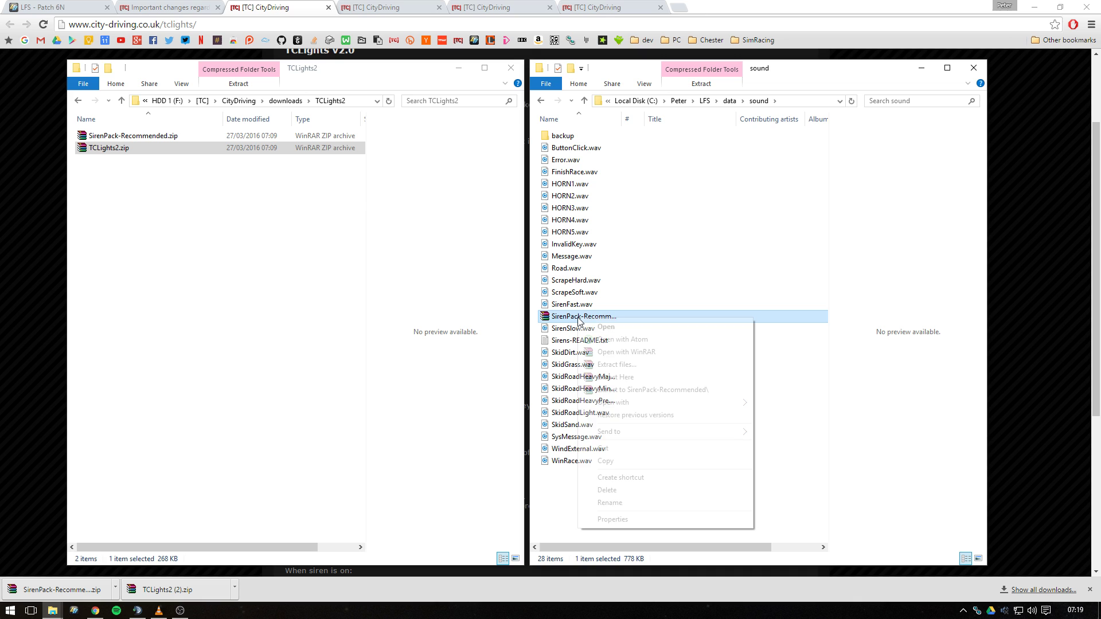
left_click(620, 379)
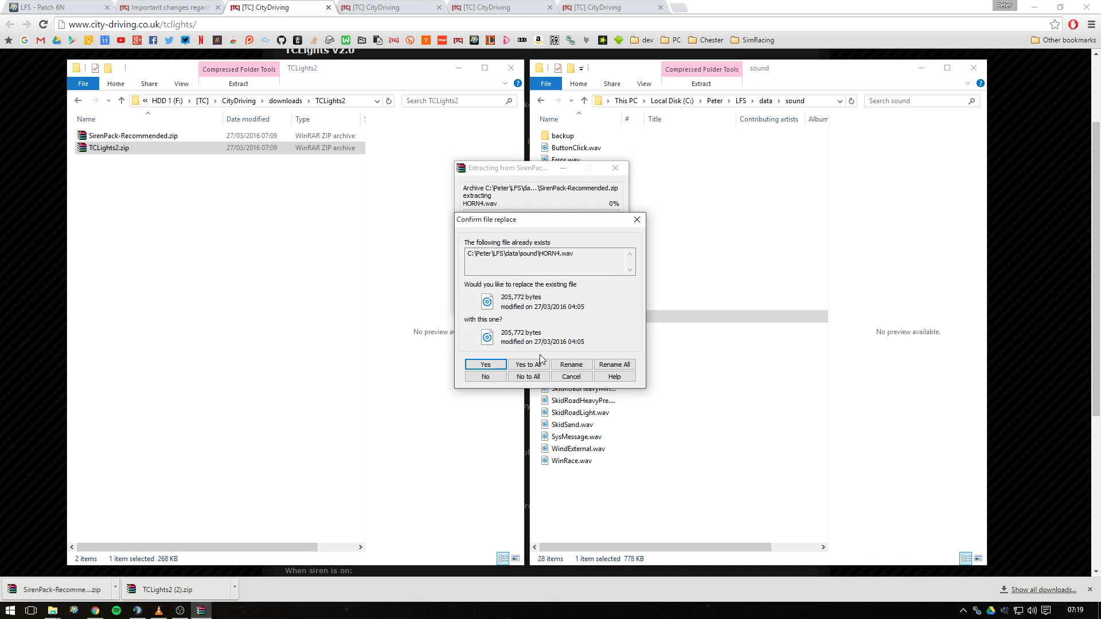
left_click(538, 363)
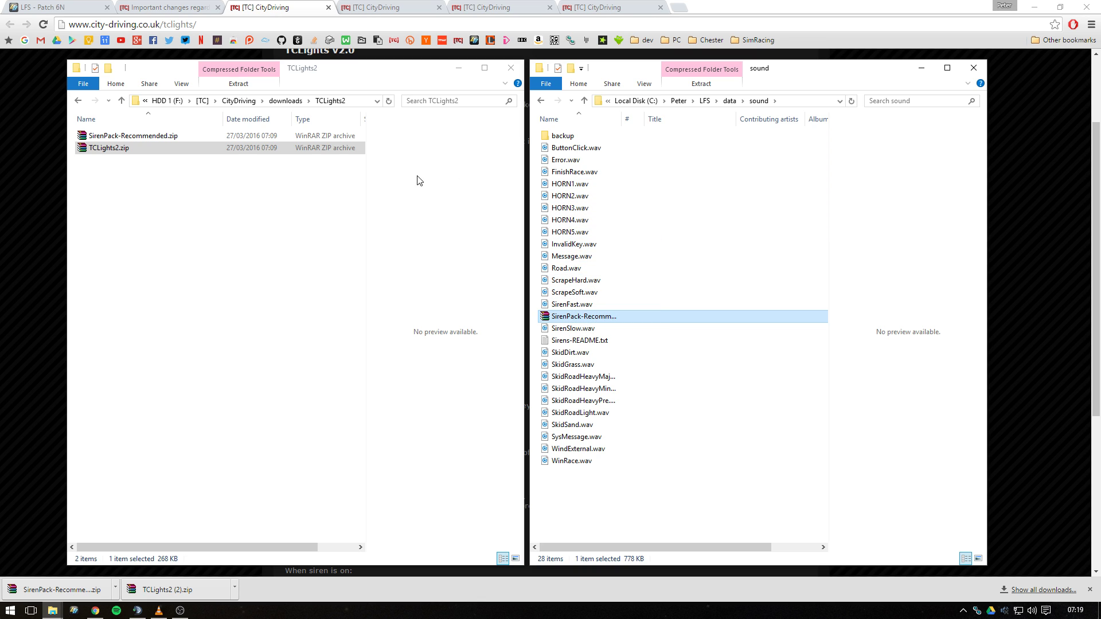
Launch TCLights.exe from the LFS folder past the Windows protection warning.
left_click(706, 102)
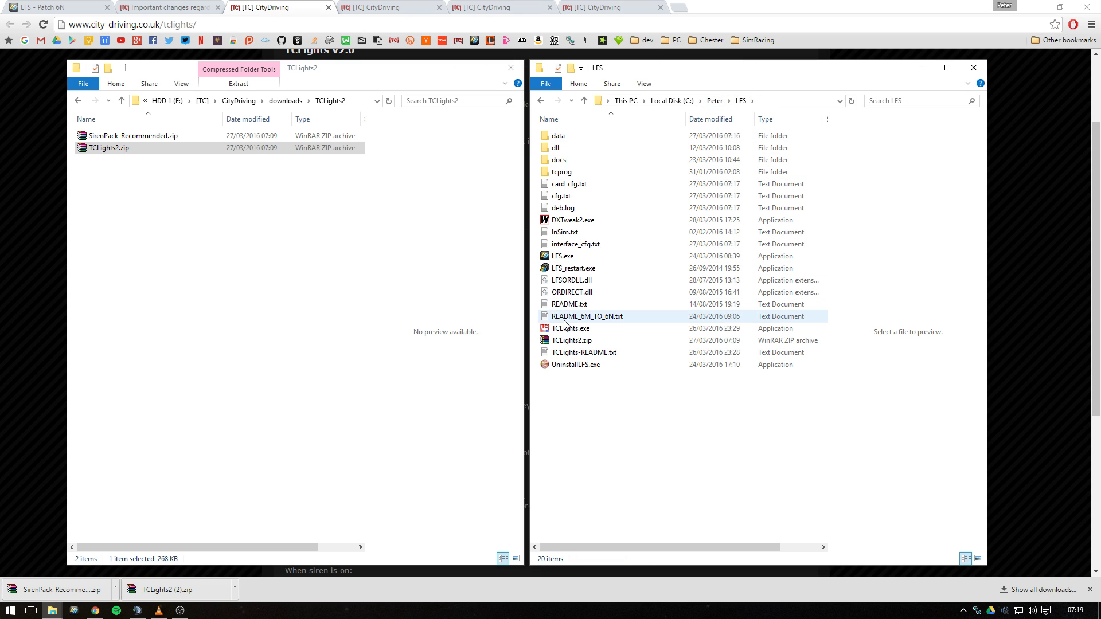
double_click(553, 329)
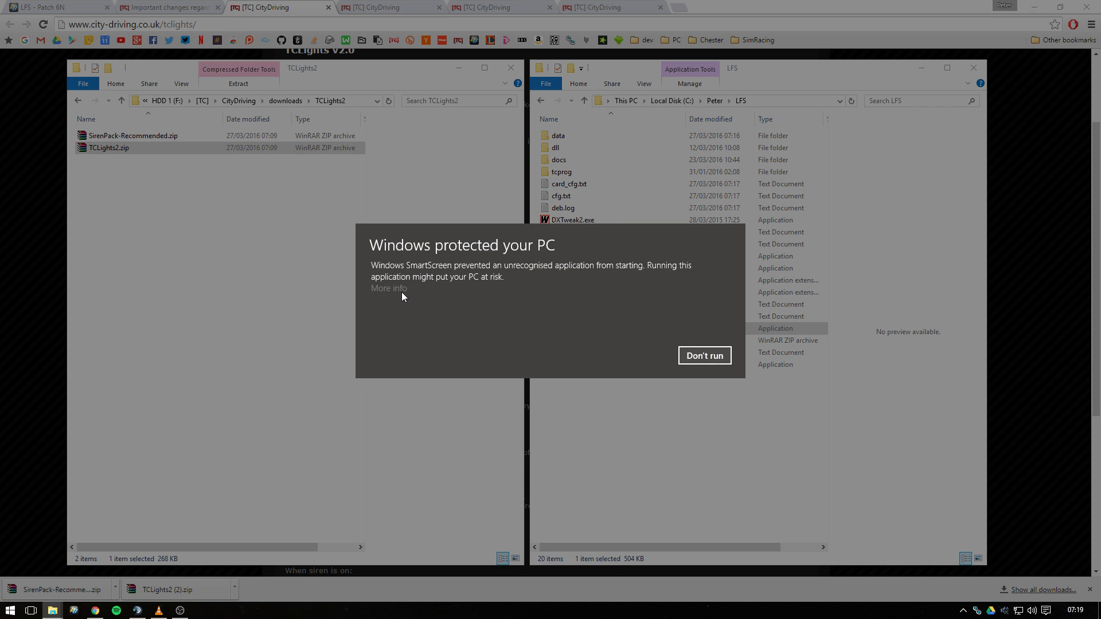
left_click(401, 290)
left_click(628, 359)
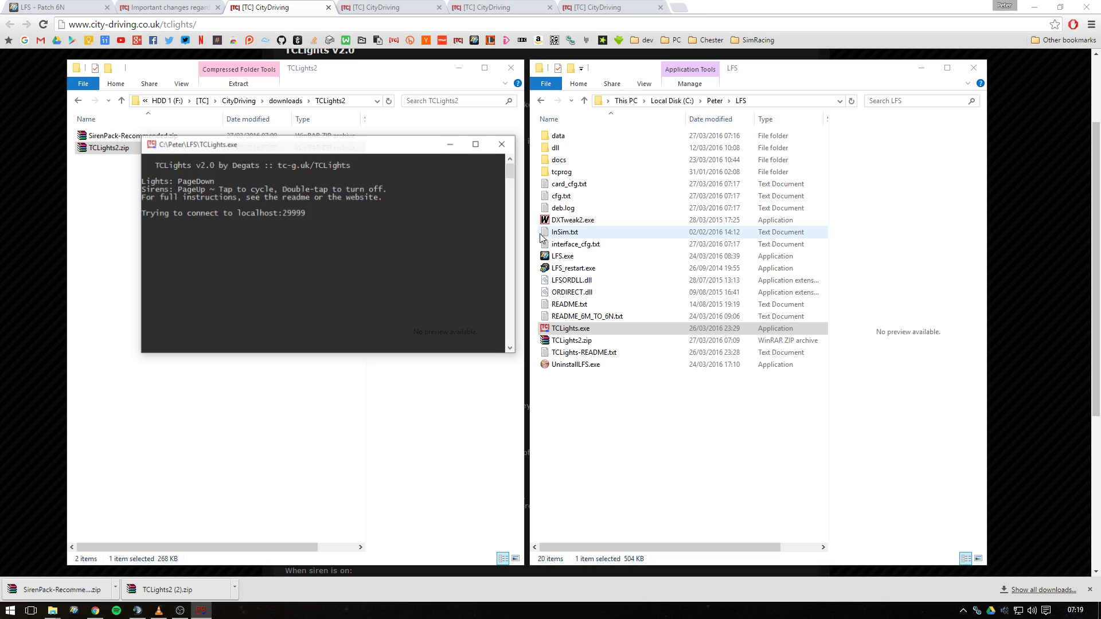
Move the TCLights console aside, read its connection error, and close it.
left_click_drag(410, 154, 345, 174)
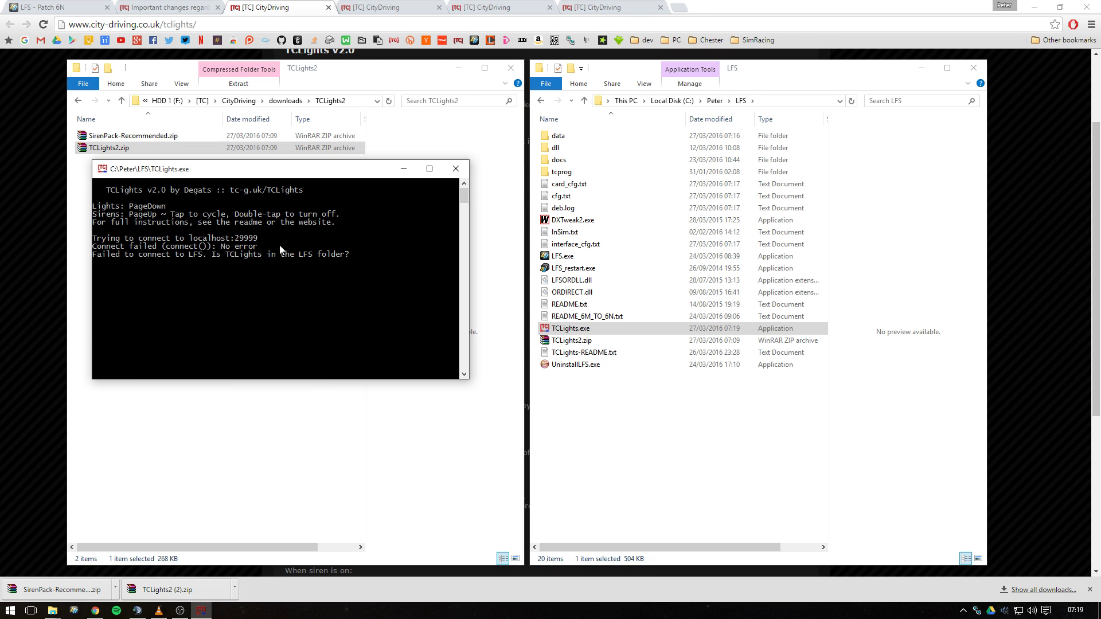
left_click_drag(207, 167, 193, 178)
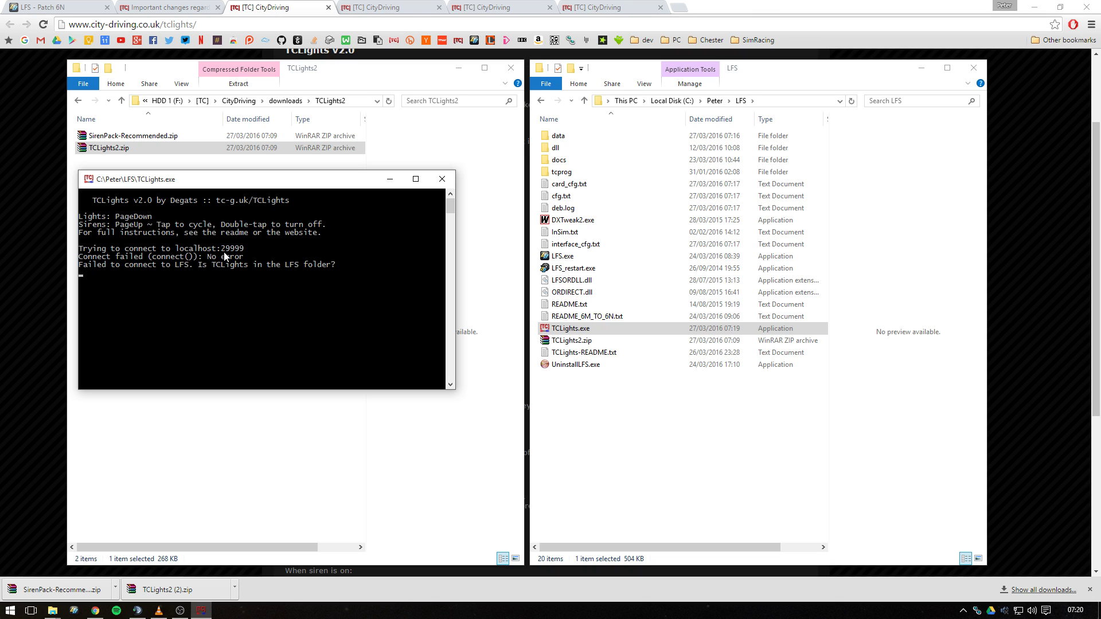
left_click(442, 179)
Start LFS.exe, then launch TCLights.exe so it connects to the game.
double_click(561, 256)
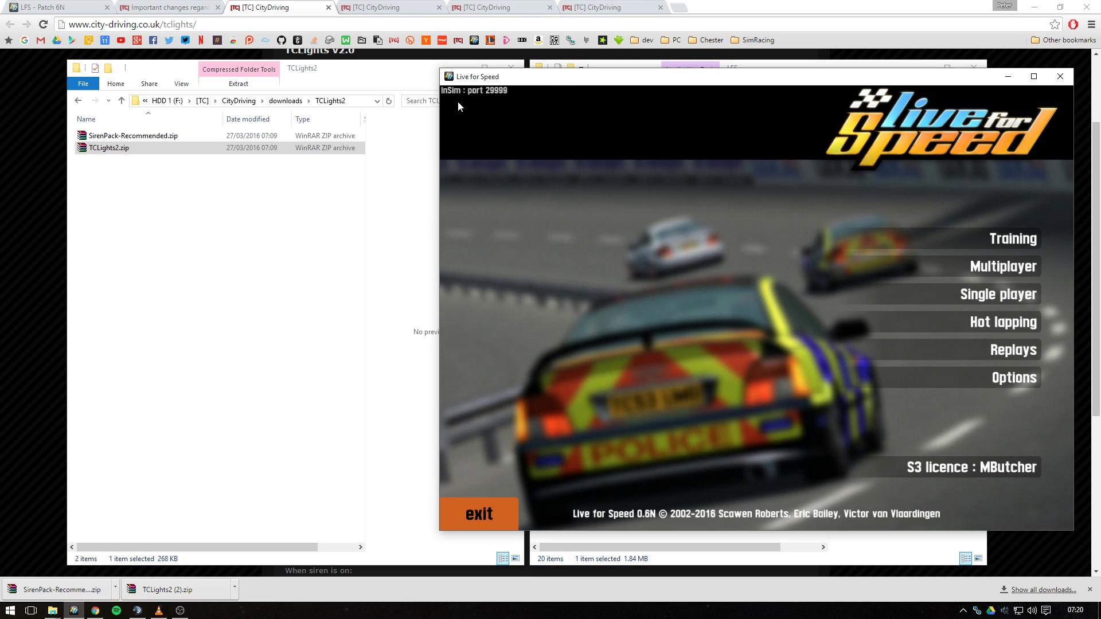
left_click(644, 541)
double_click(559, 329)
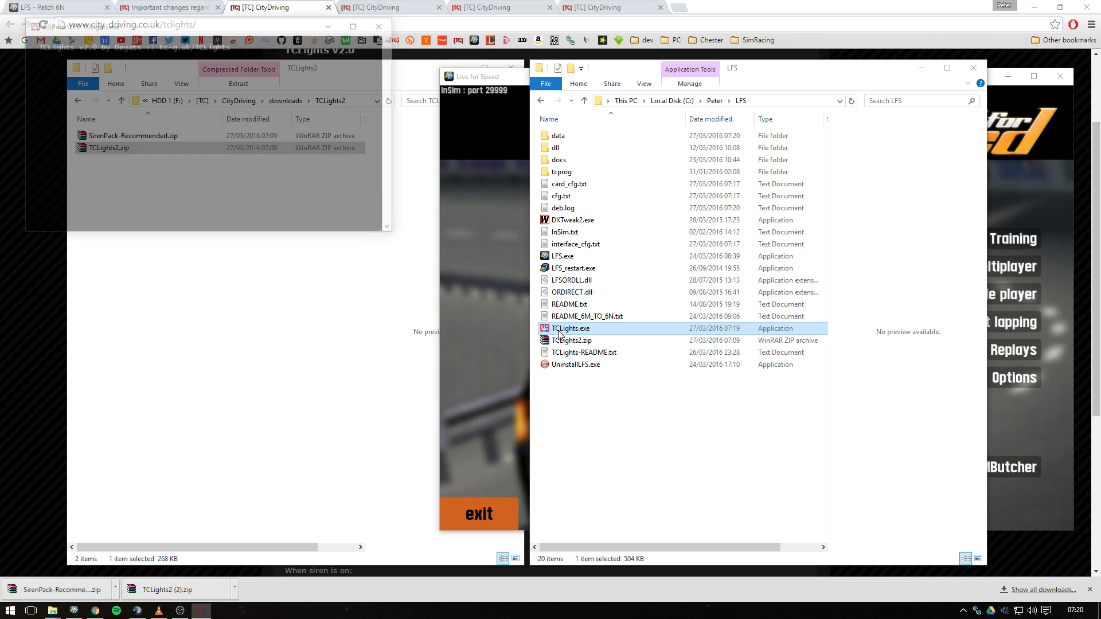
left_click_drag(263, 32, 267, 185)
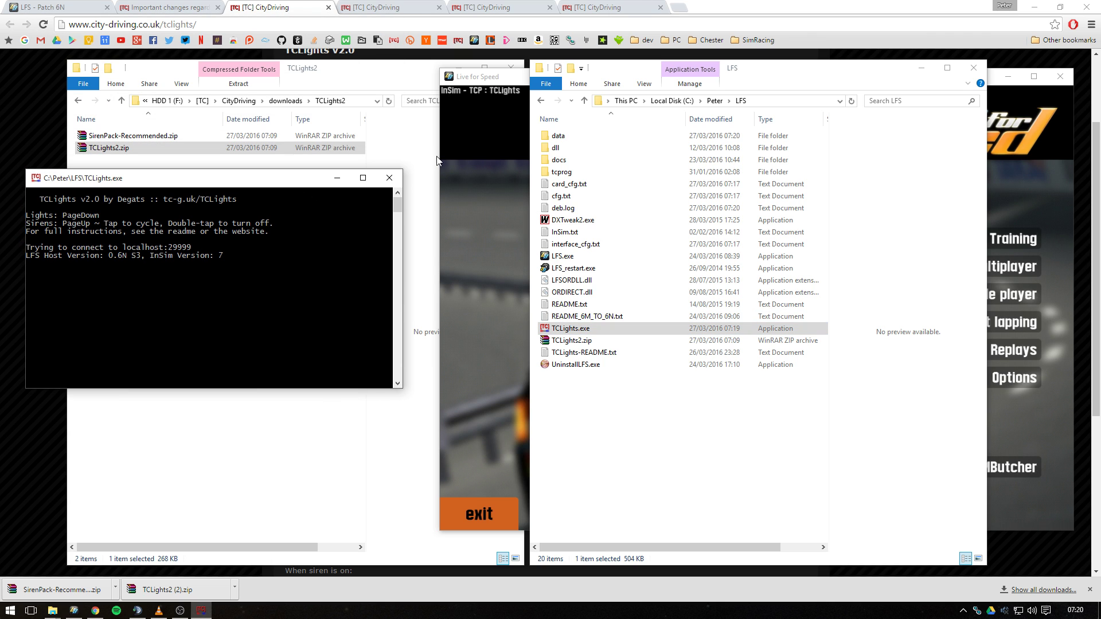
Set up a single-player session at Fern Bay Club in the game.
left_click(467, 115)
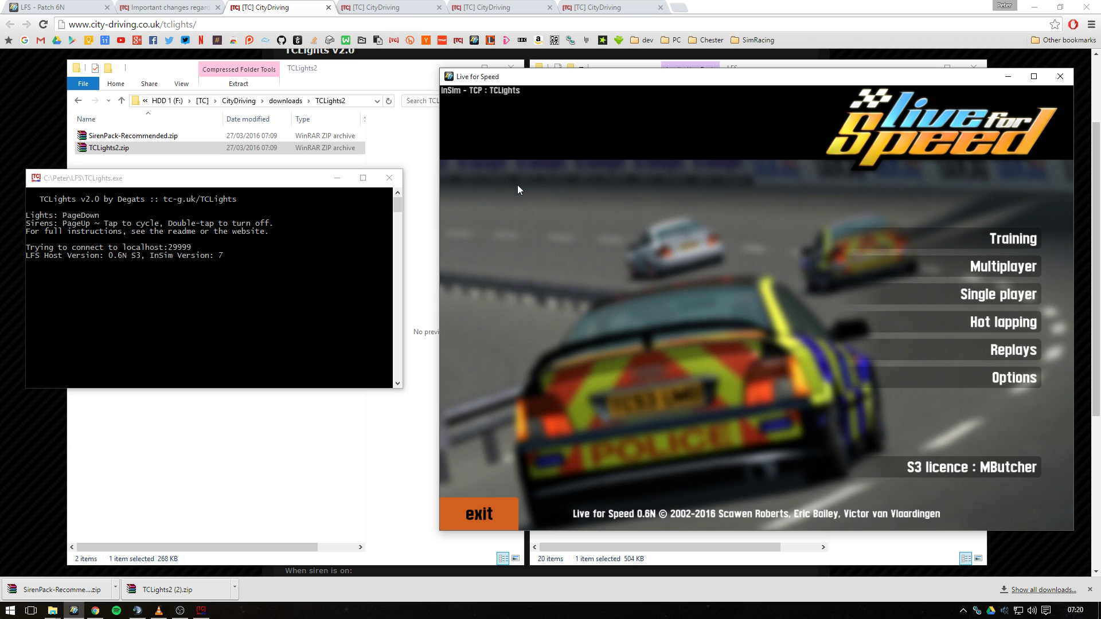
left_click(945, 295)
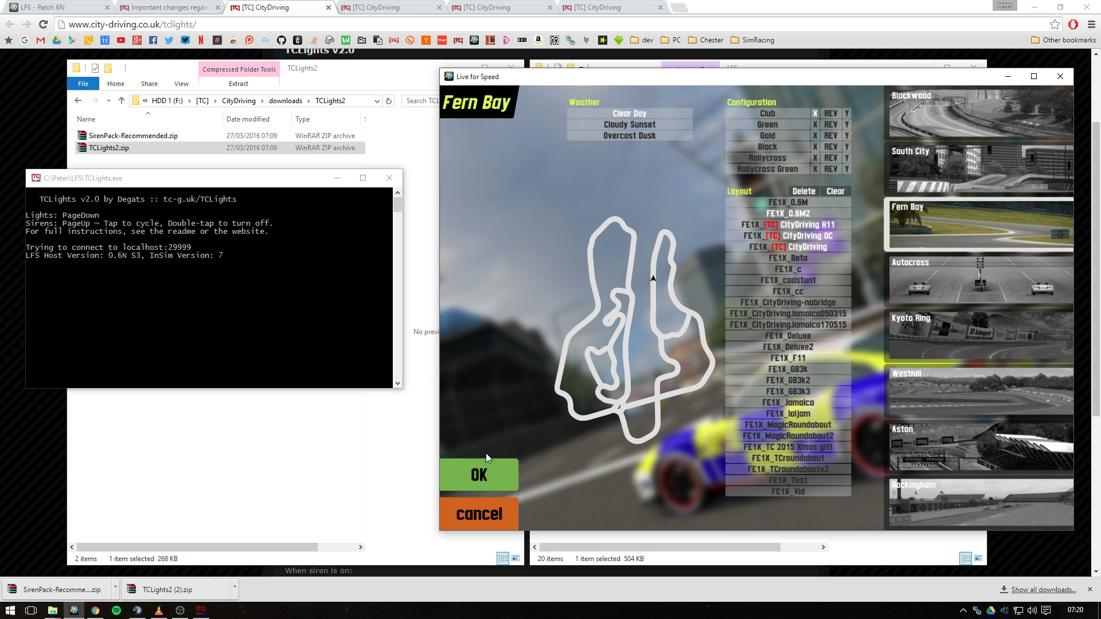
left_click(474, 470)
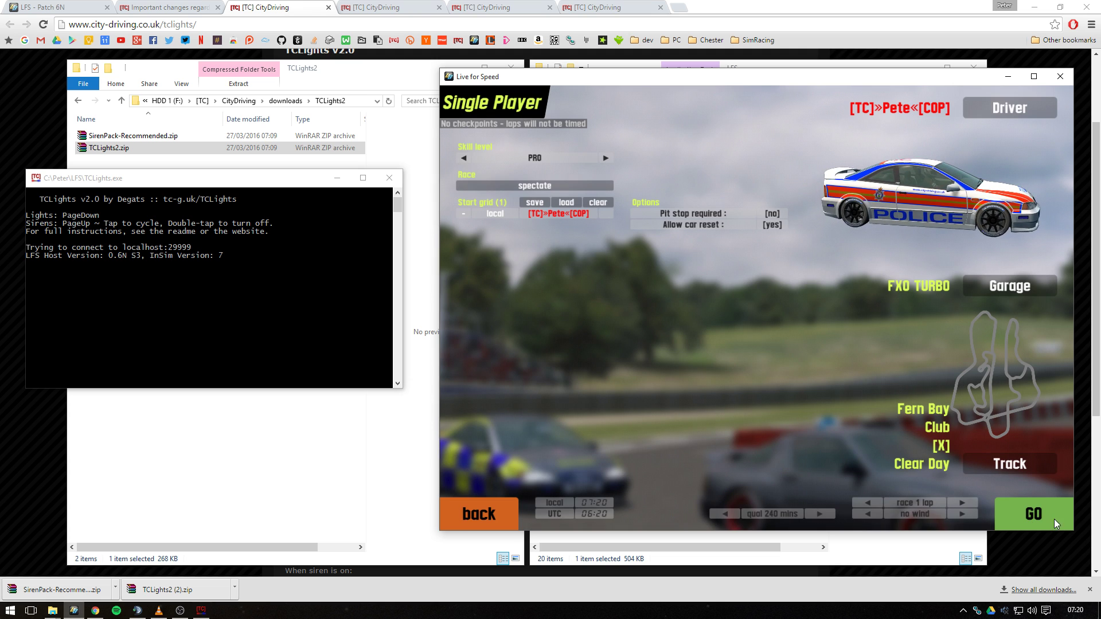
Start the session in the police FXO TURBO and switch to the chase camera.
left_click(1036, 508)
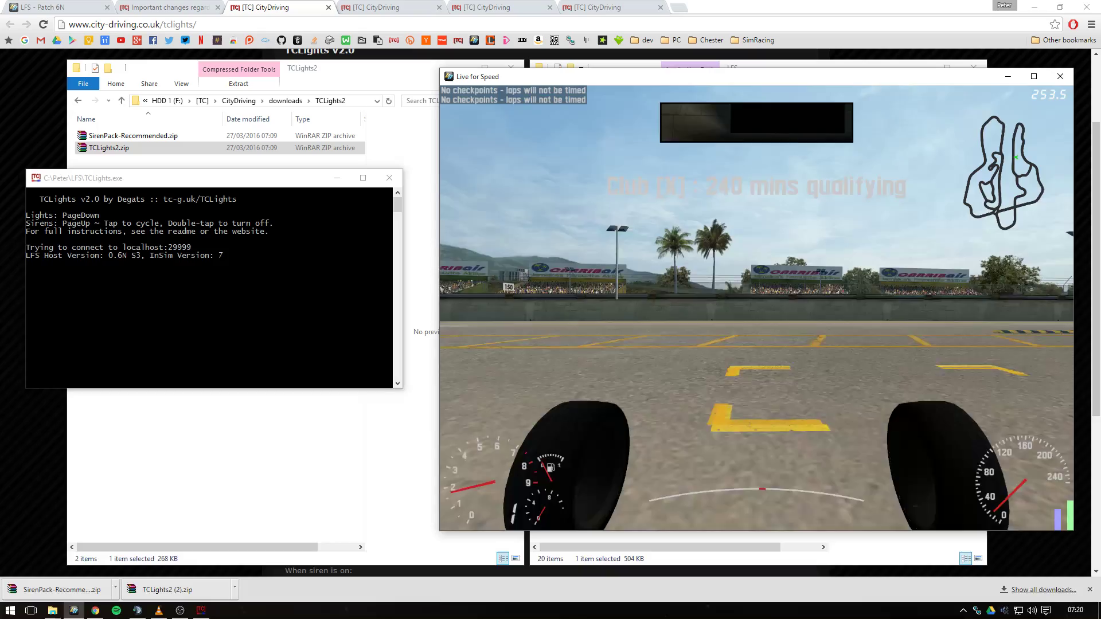
key("v")
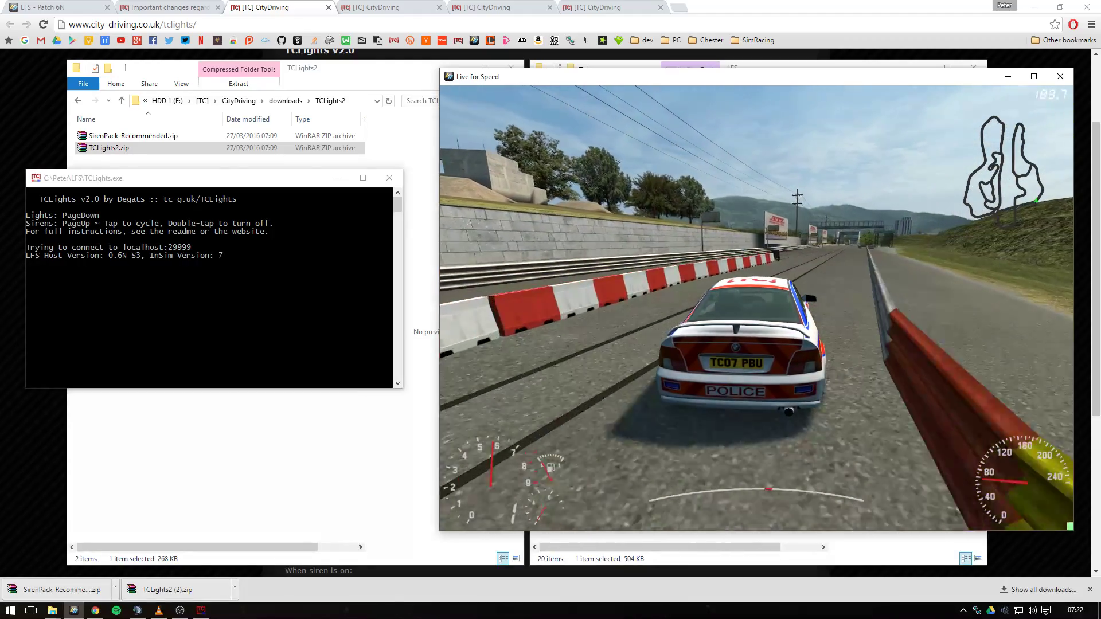
Switch the camera to the in-car cockpit view.
key("v")
key("v")
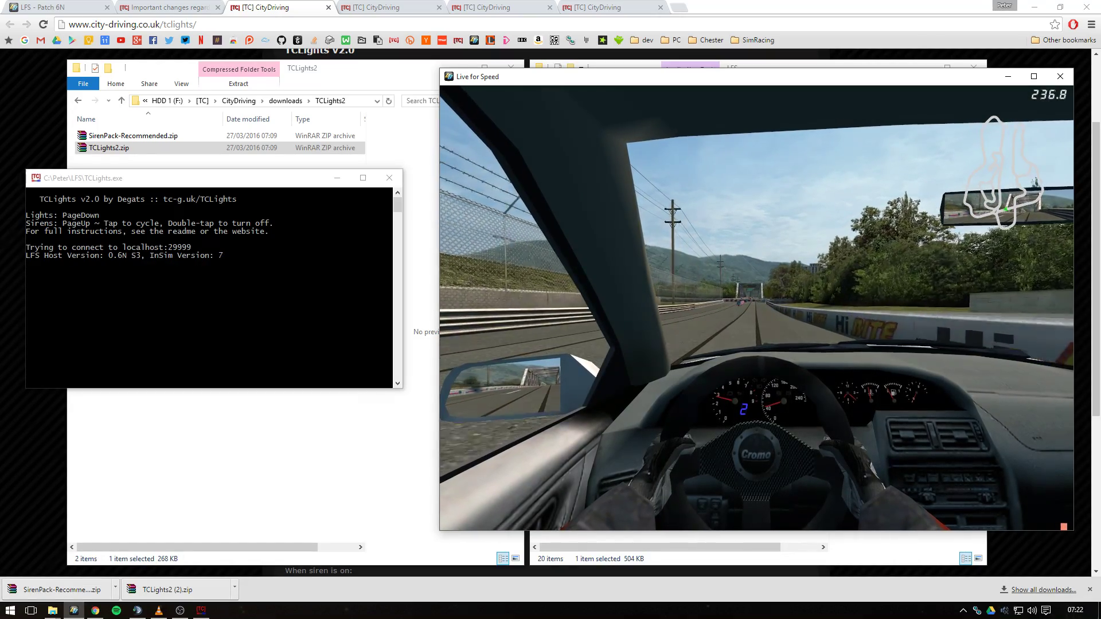
Enter /siren=fast, then /siren=off, to sound the fast siren and switch it off.
type("/siren")
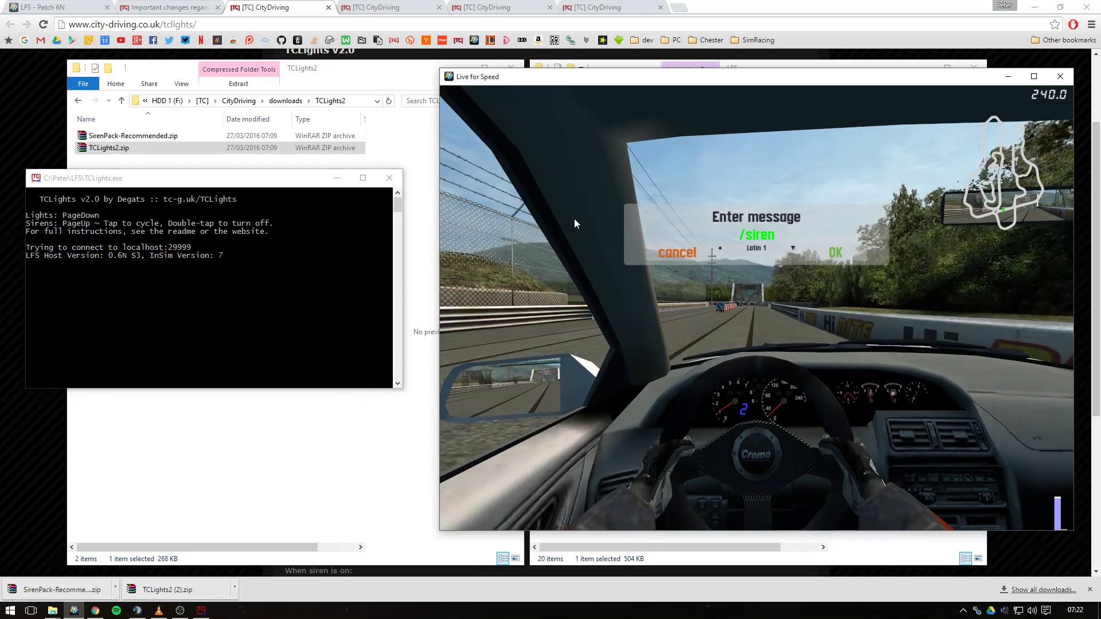
type("=fast")
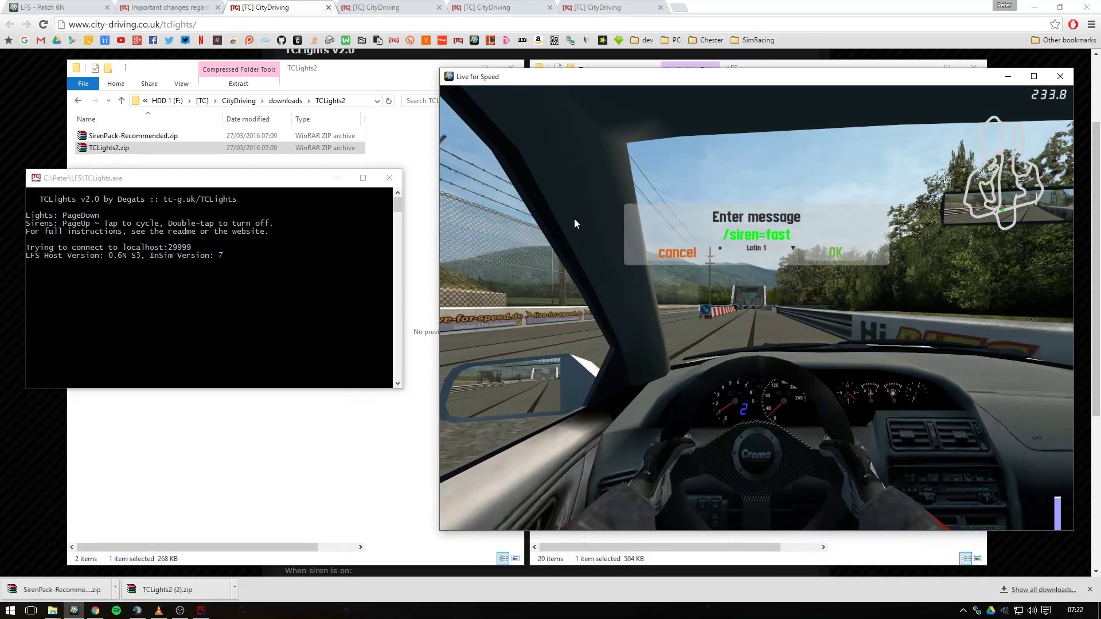
key("Return")
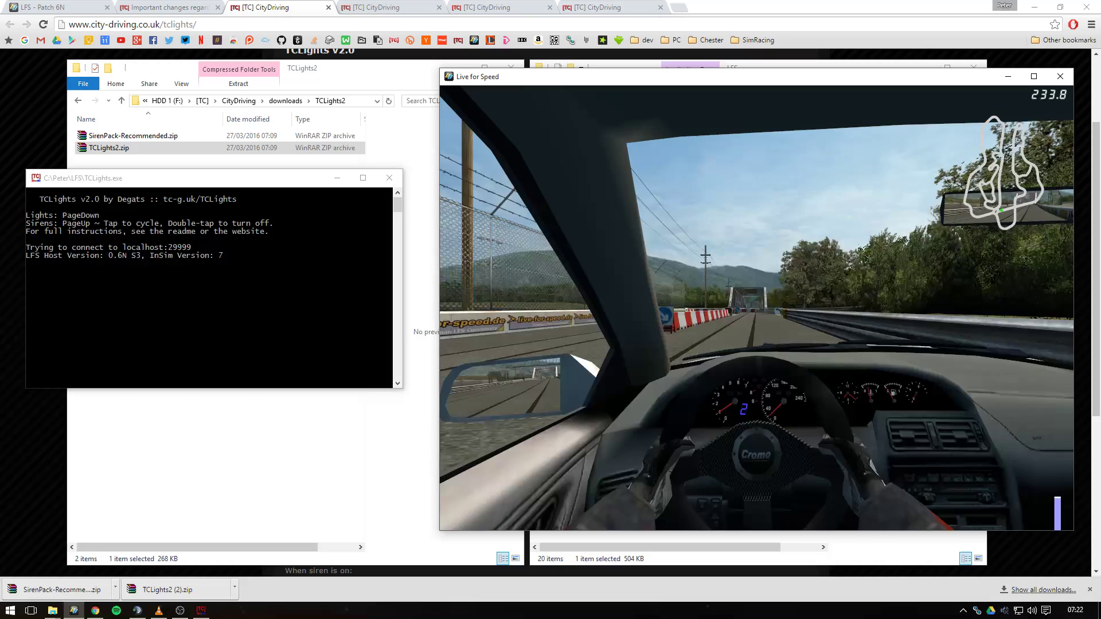
type("t/siren")
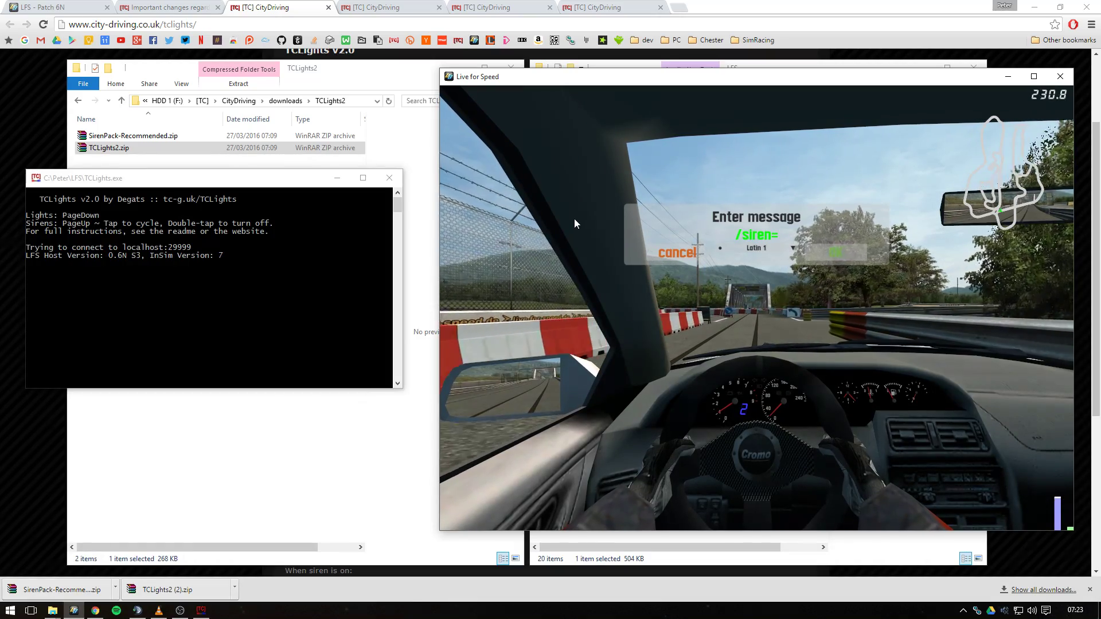
type("=slow")
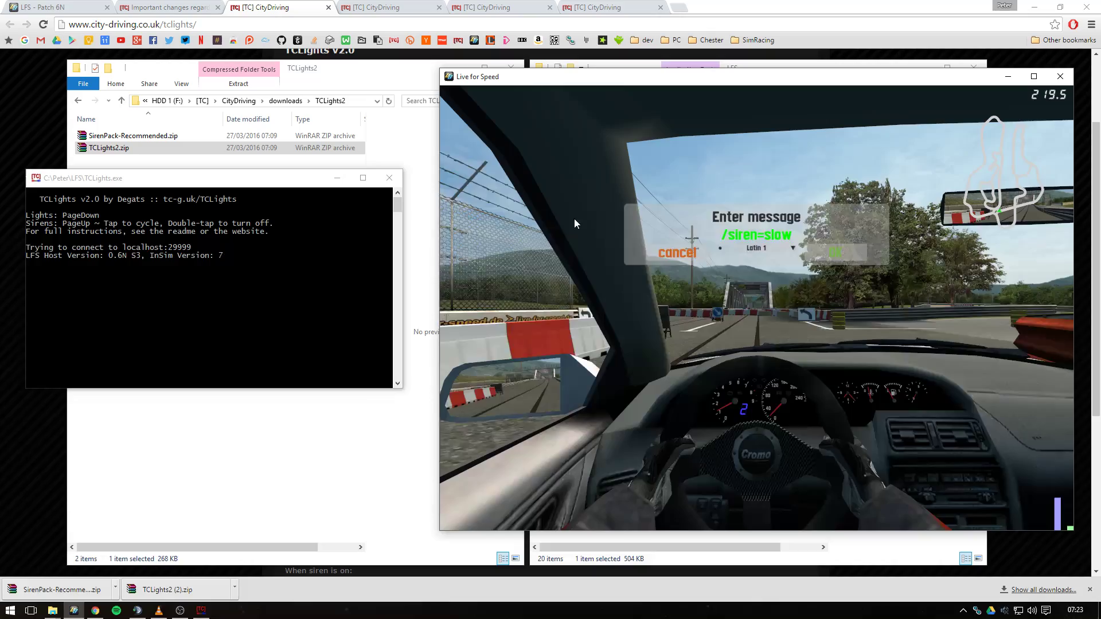
key("BackSpace")
key("BackSpace")
key("BackSpace")
key("BackSpace")
key("BackSpace")
key("BackSpace")
type("iren")
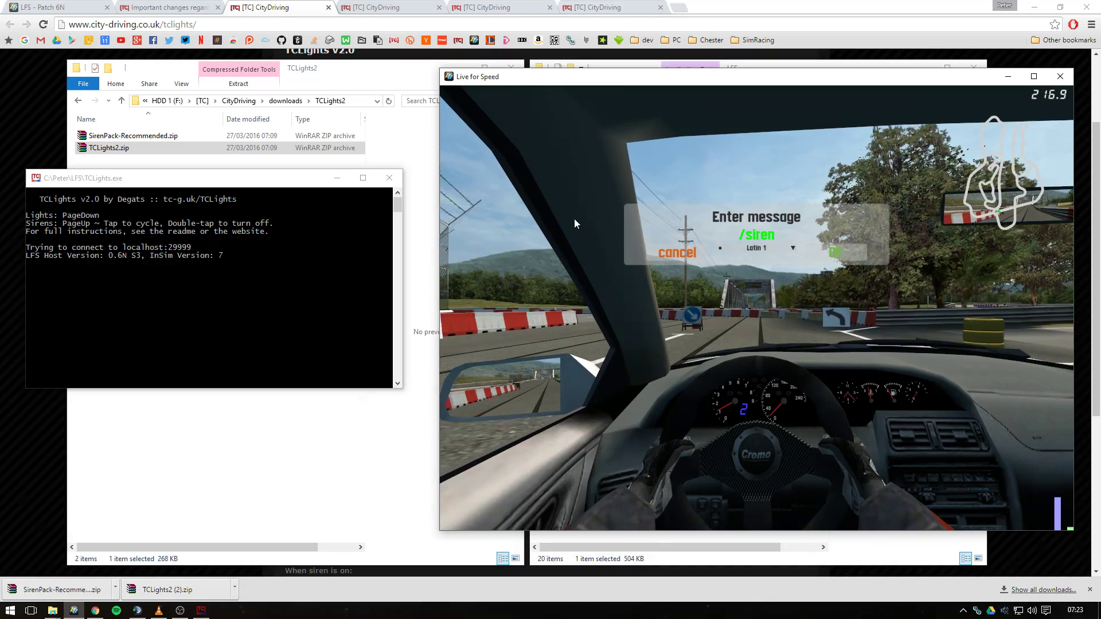
type("=off")
key("Return")
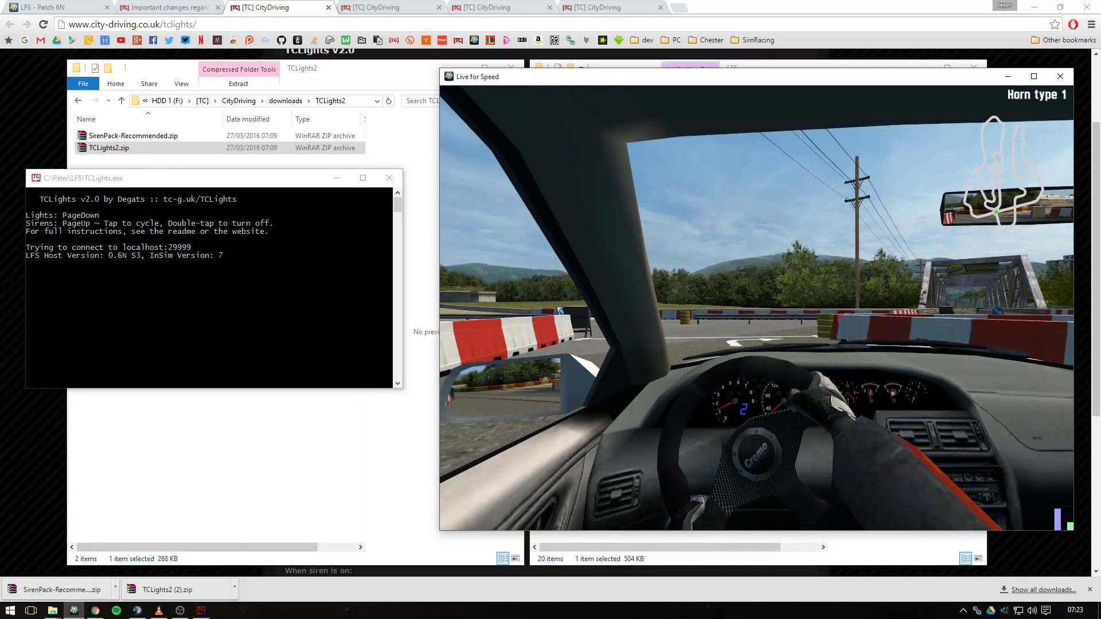
Cycle the horn type twice with Page Up, then return to the chase camera.
key("Page_Up")
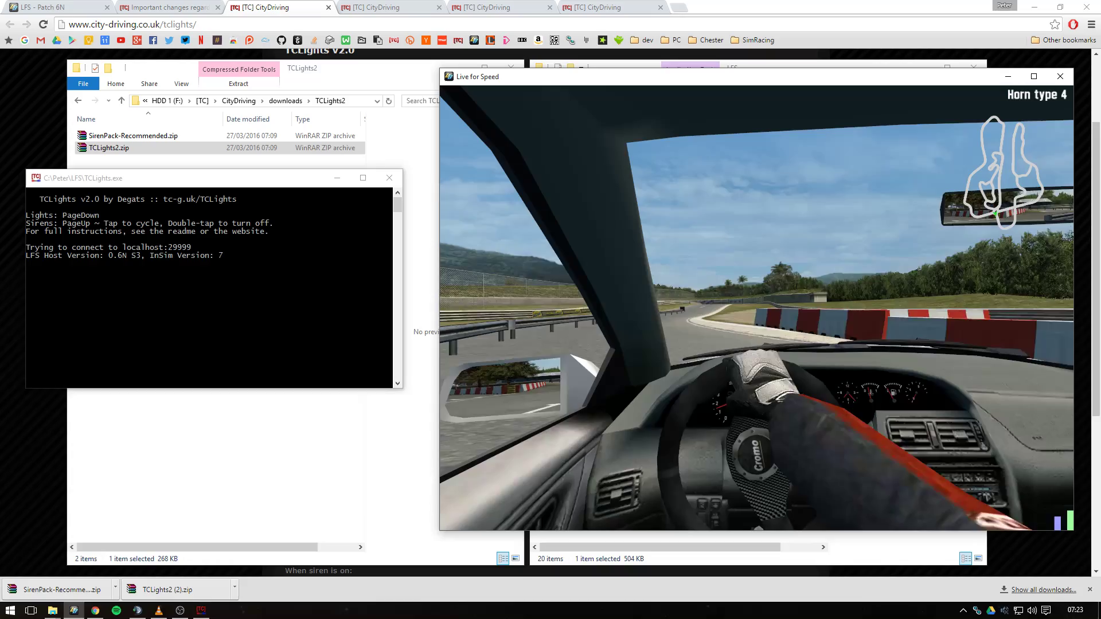
key("Page_Up")
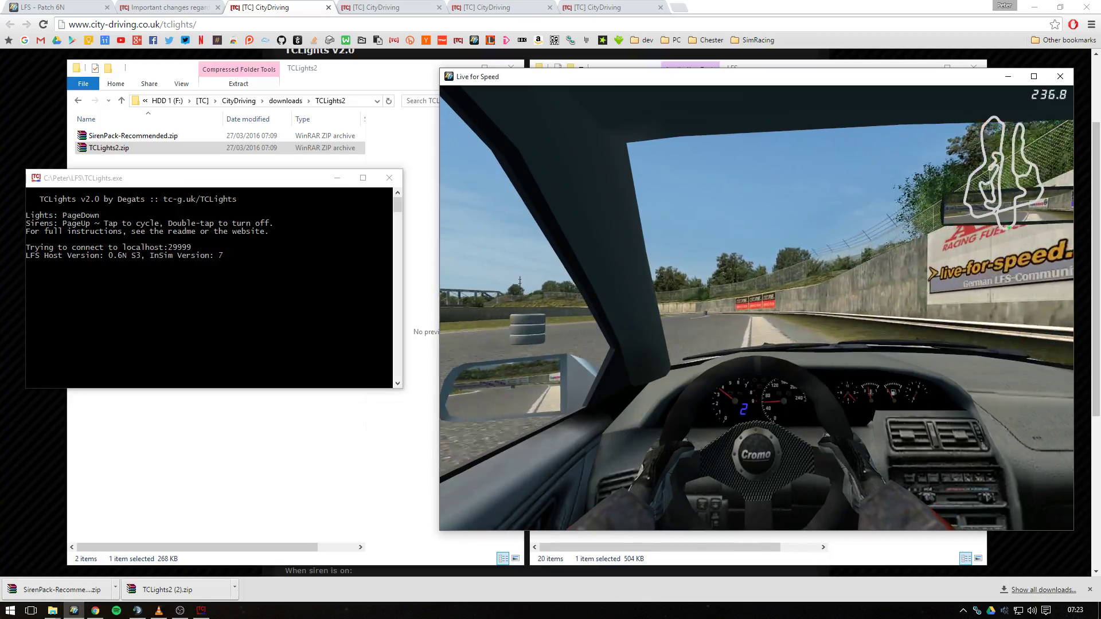
key("v")
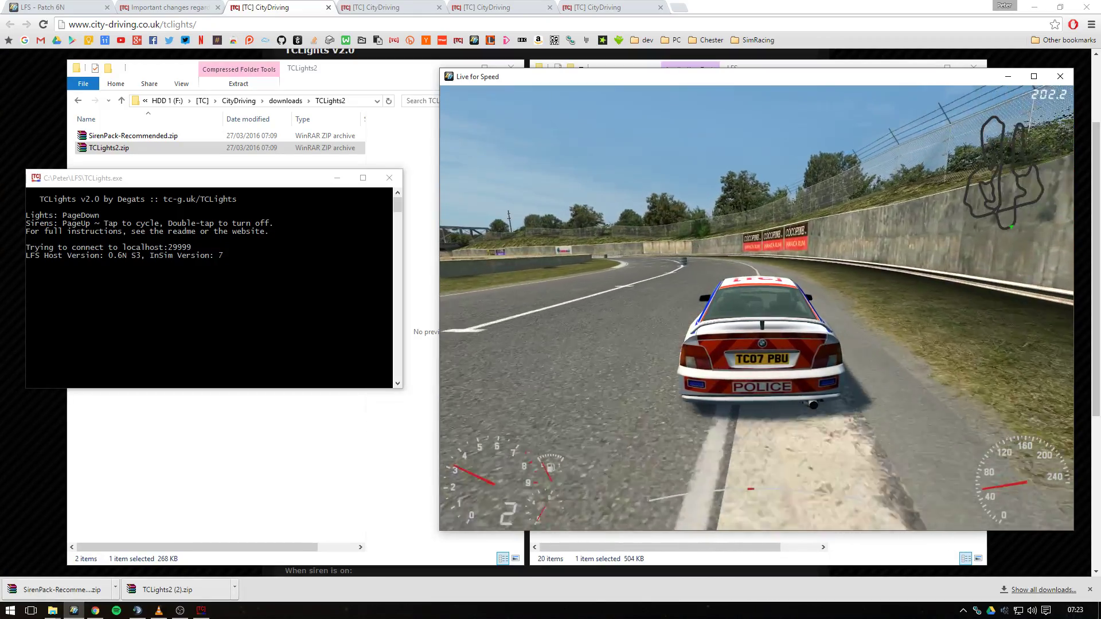